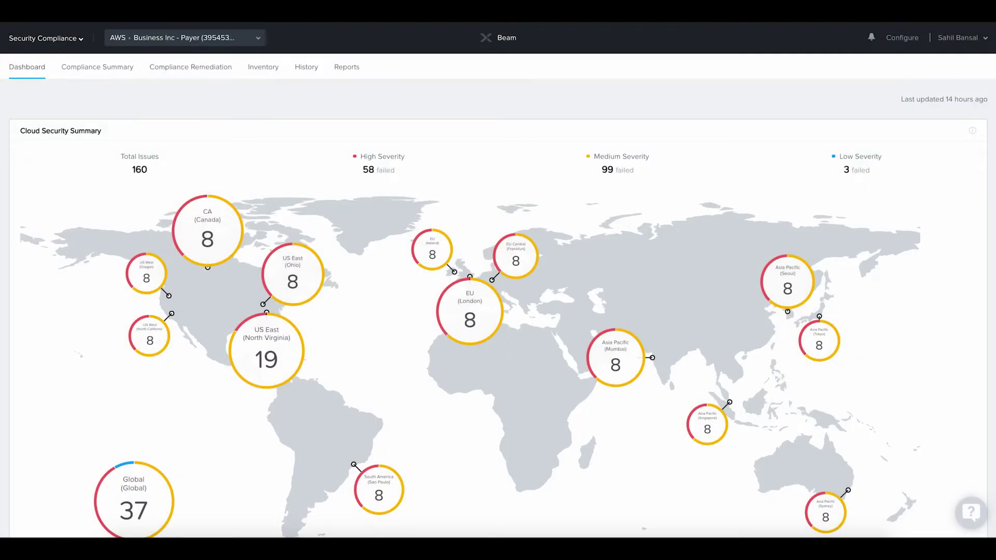
Scroll past the world map and open the Compliance Summary showing 677 checks at 73.56% compliance
scroll(425, 256, down, 8)
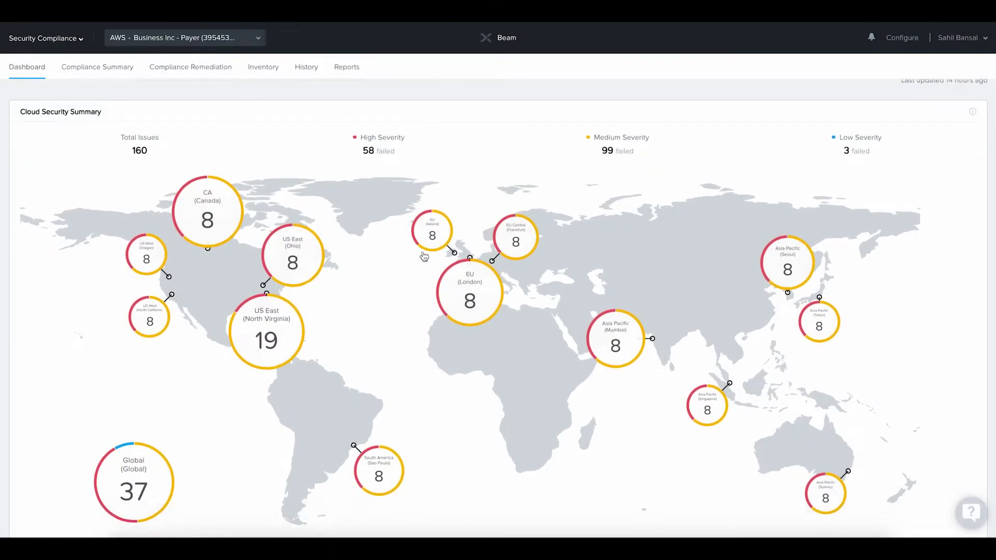
scroll(424, 255, down, 2)
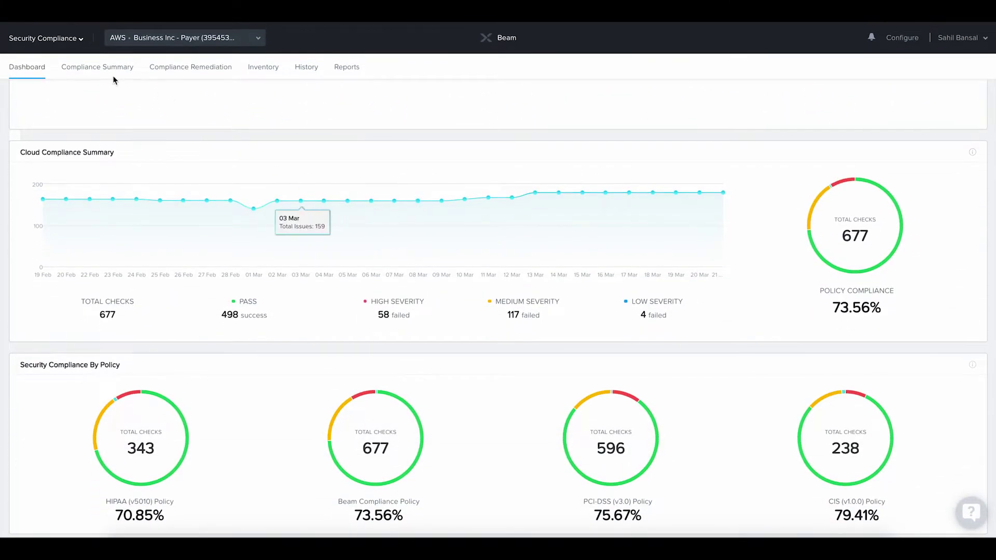
click(96, 67)
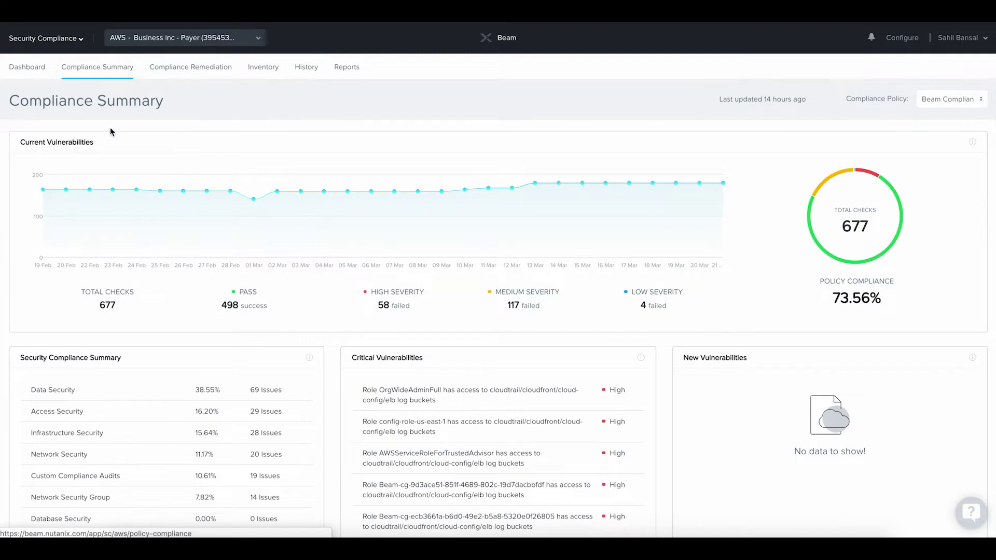
Scroll down to the security category breakdown and the five high-severity critical vulnerabilities
scroll(134, 196, down, 2)
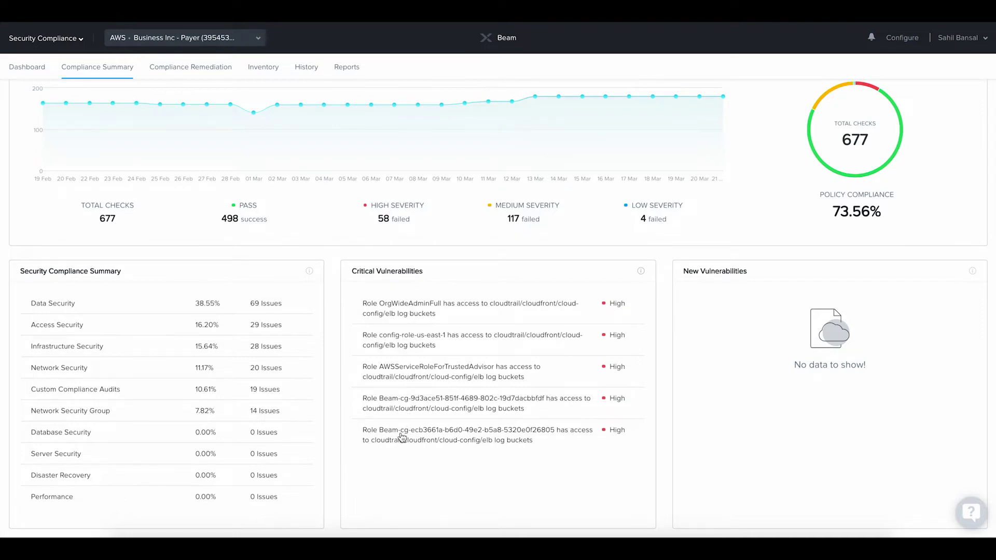
Start a new compliance policy from Configure and scroll through its audit item checklist
click(893, 42)
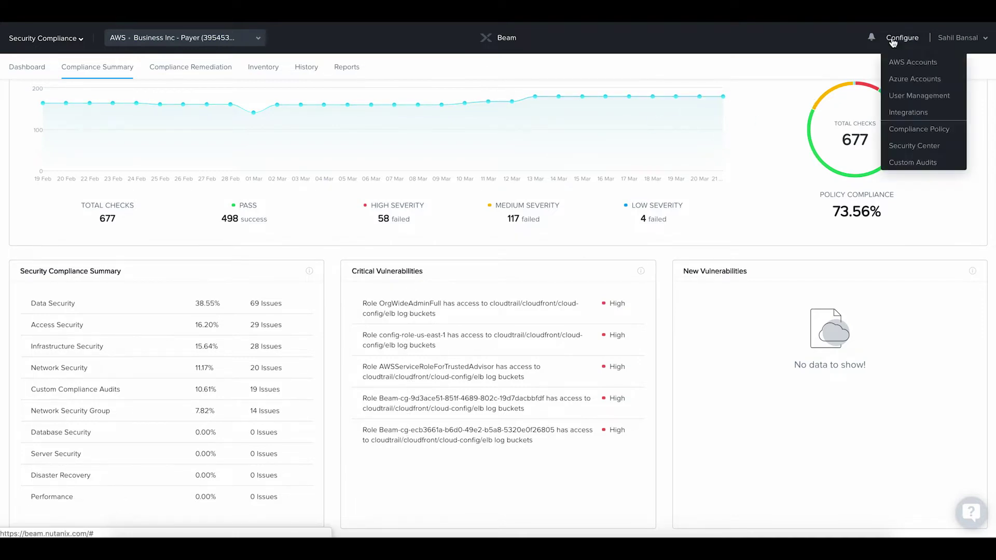
click(911, 128)
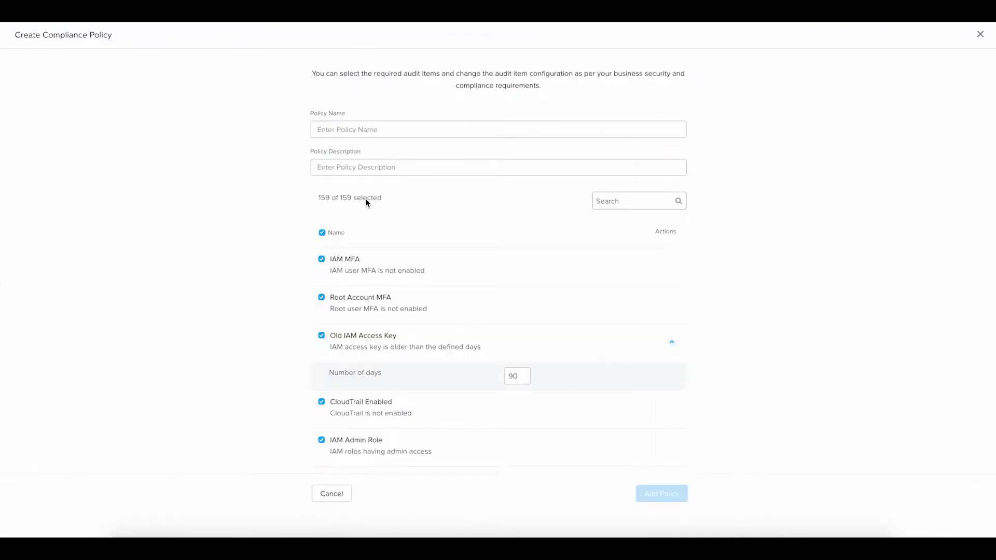
scroll(387, 266, down, 3)
scroll(386, 266, down, 7)
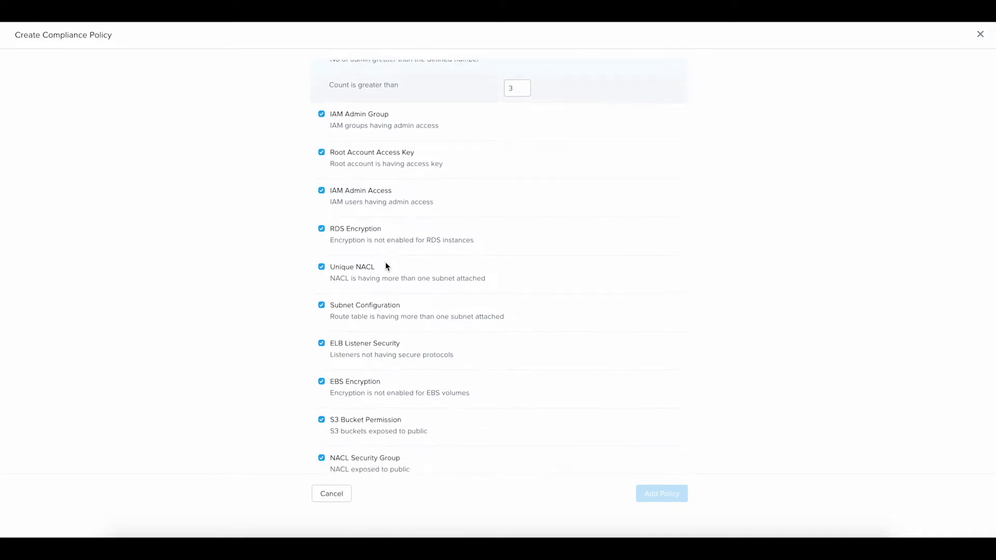
scroll(386, 266, down, 3)
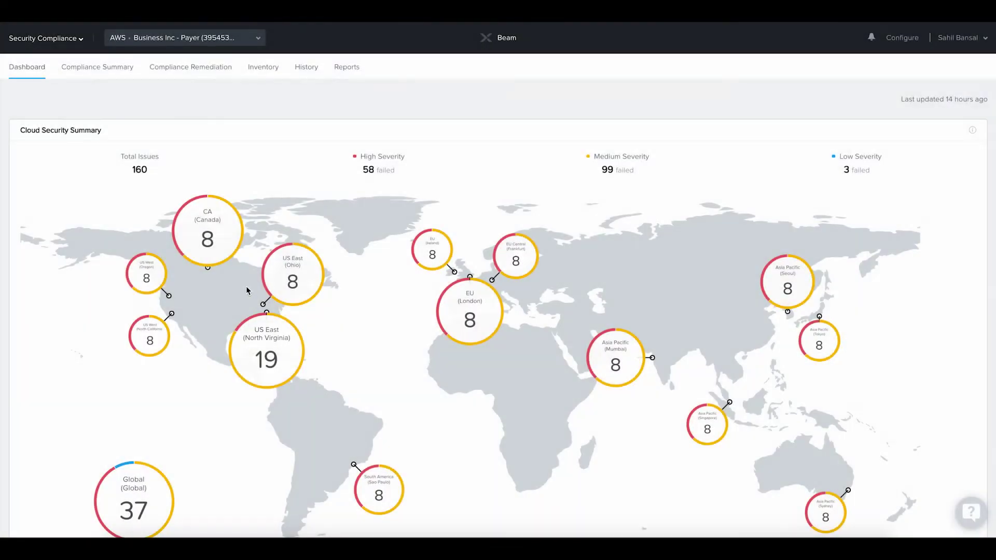
Switch the account scope to All AWS Accounts
click(229, 38)
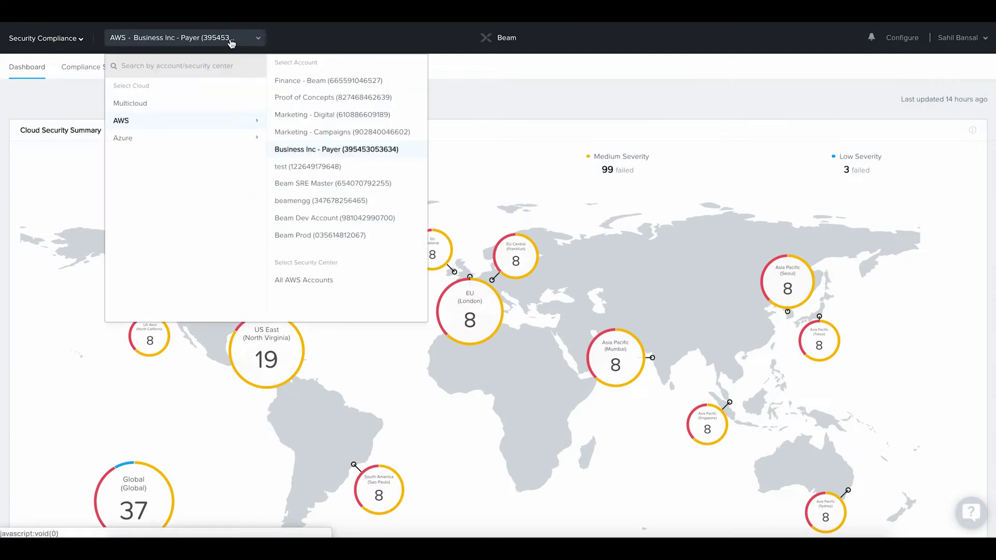
click(303, 278)
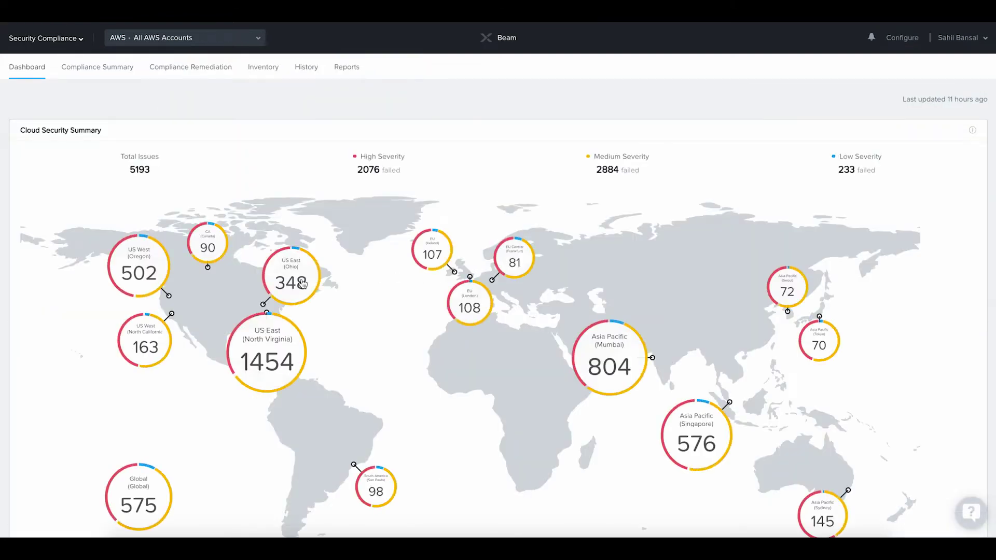
scroll(405, 289, down, 1)
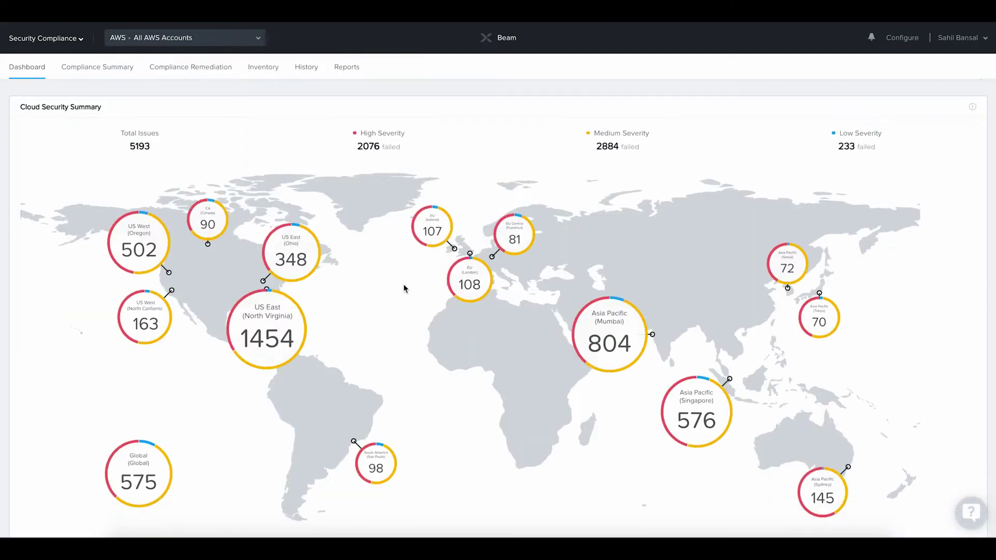
Open the Security Center account settings and expand the first account's region and tag options
click(900, 39)
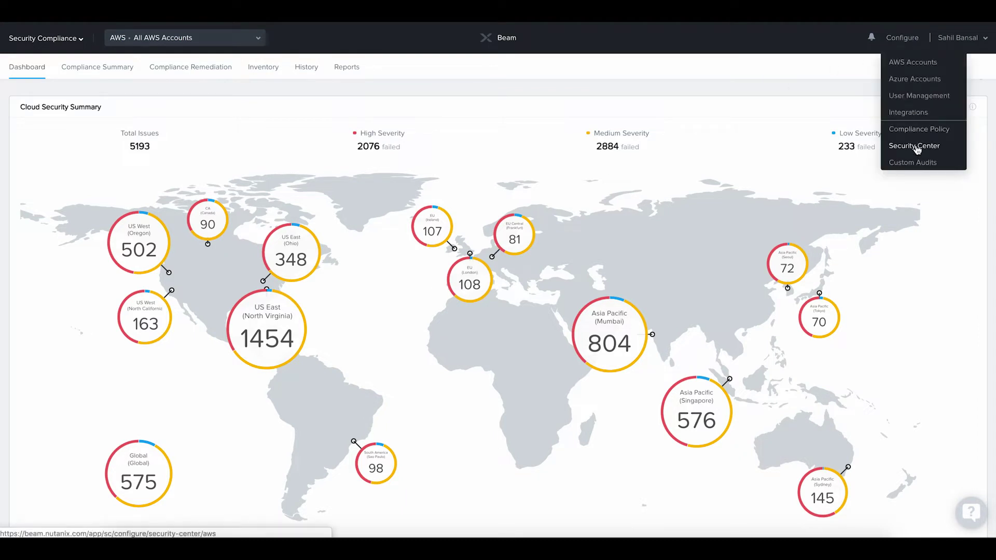
click(916, 148)
click(526, 130)
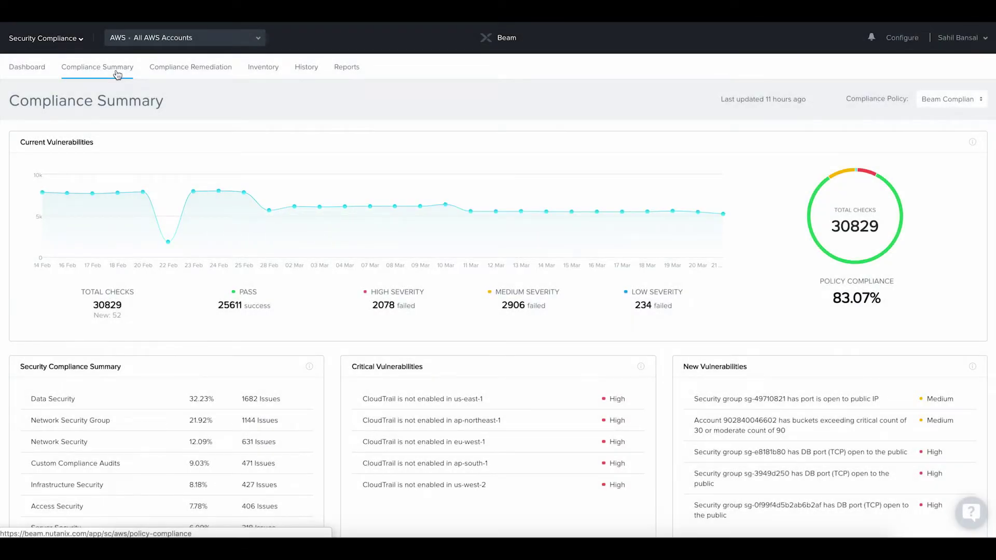
Check the trend chart values, then measure compliance against the PCI-DSS (v3.0) Policy
mouse_move(141, 194)
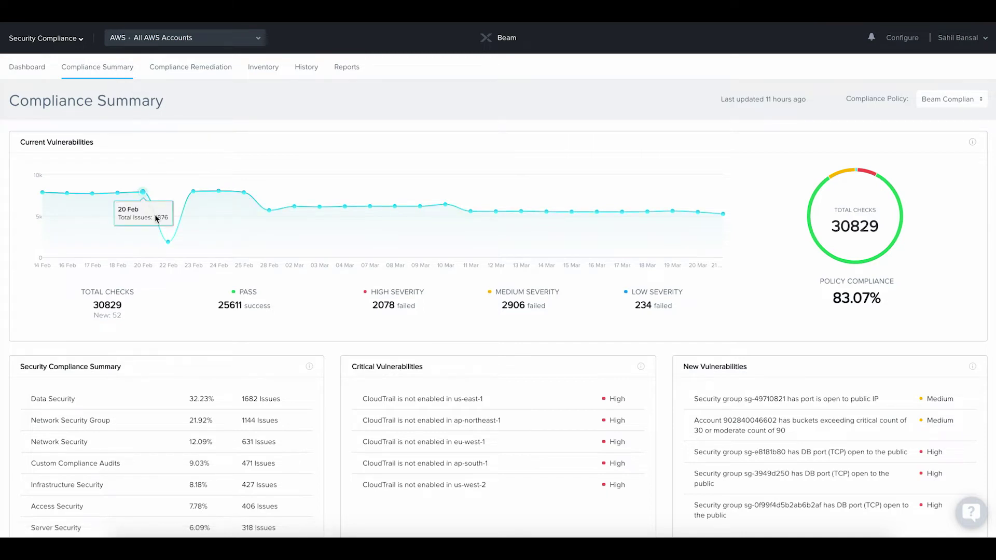
mouse_move(167, 242)
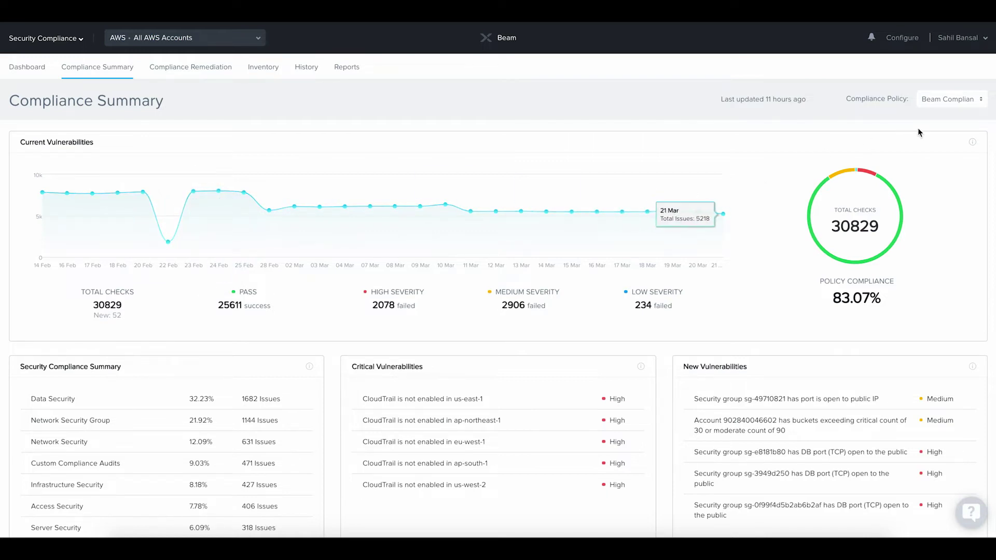
click(941, 99)
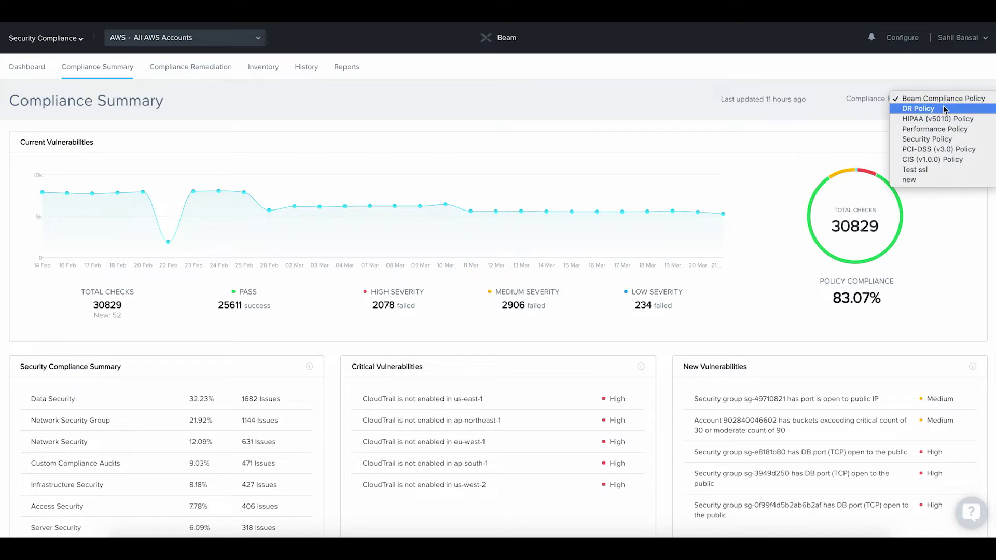
click(936, 149)
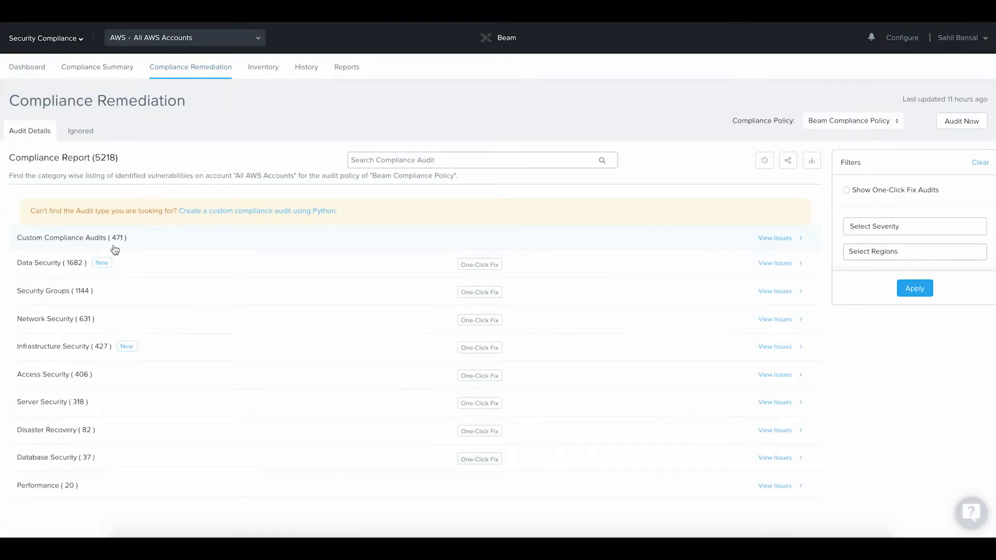
Open Database Security's 'DB open to public' (18) list, expand launch-wizard-29, and start fixing sg-630ed51f
scroll(116, 249, down, 1)
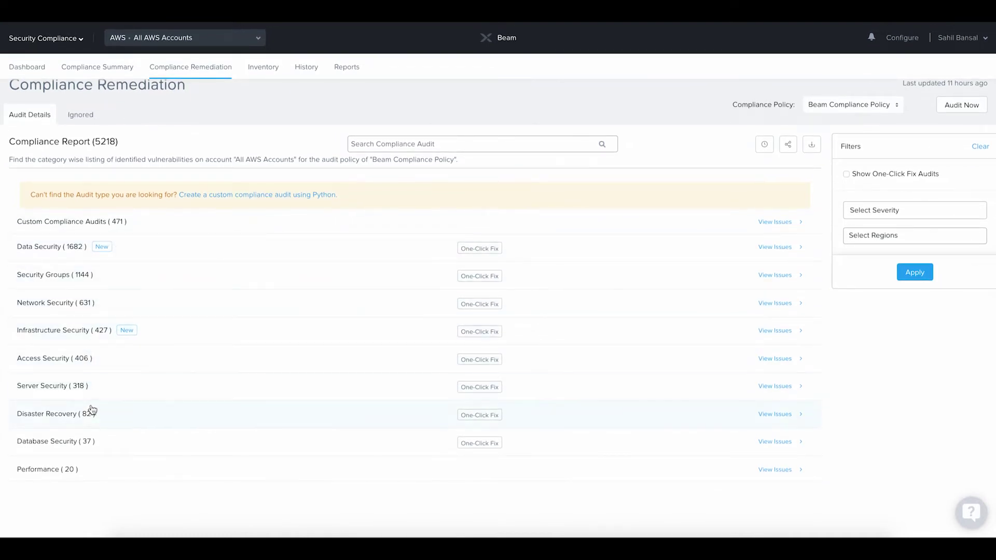
click(155, 445)
click(150, 215)
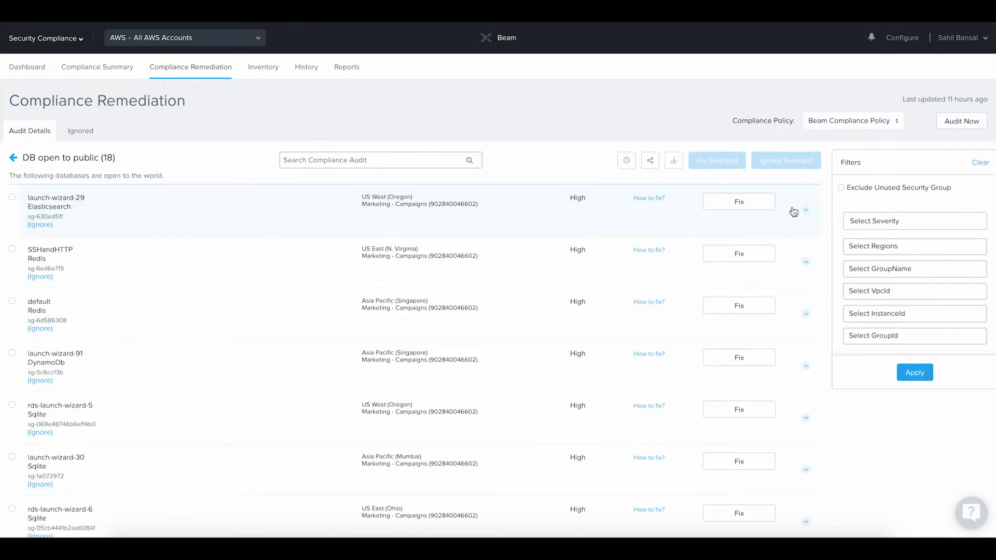
click(807, 212)
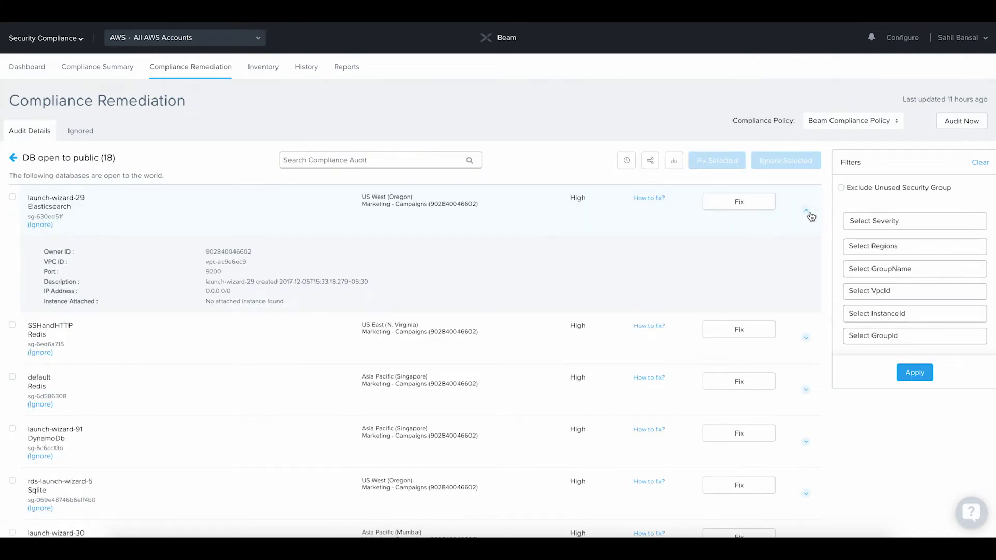
click(746, 202)
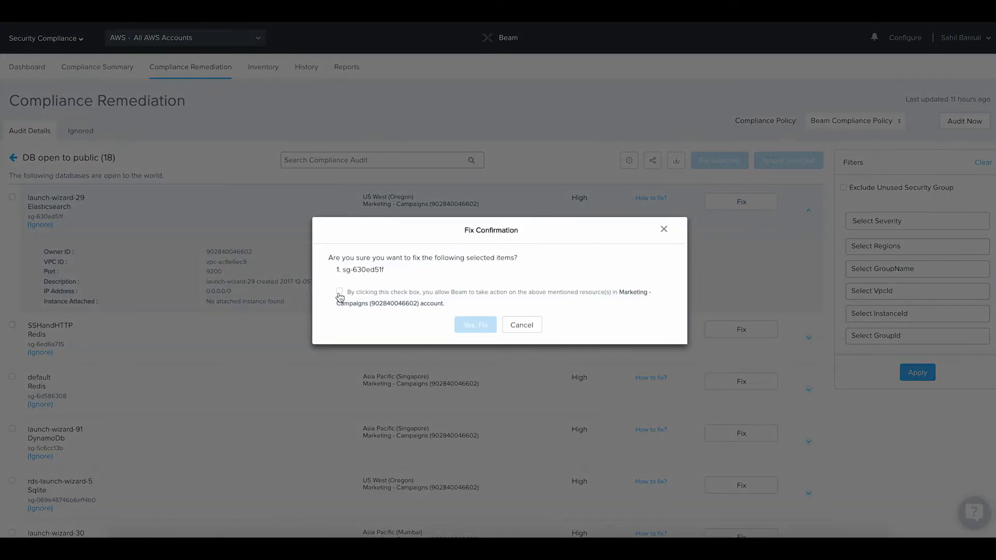
Tick the consent box, dismiss the sg-630ed51f fix unapplied, and return to the Compliance Report categories
click(340, 292)
click(662, 230)
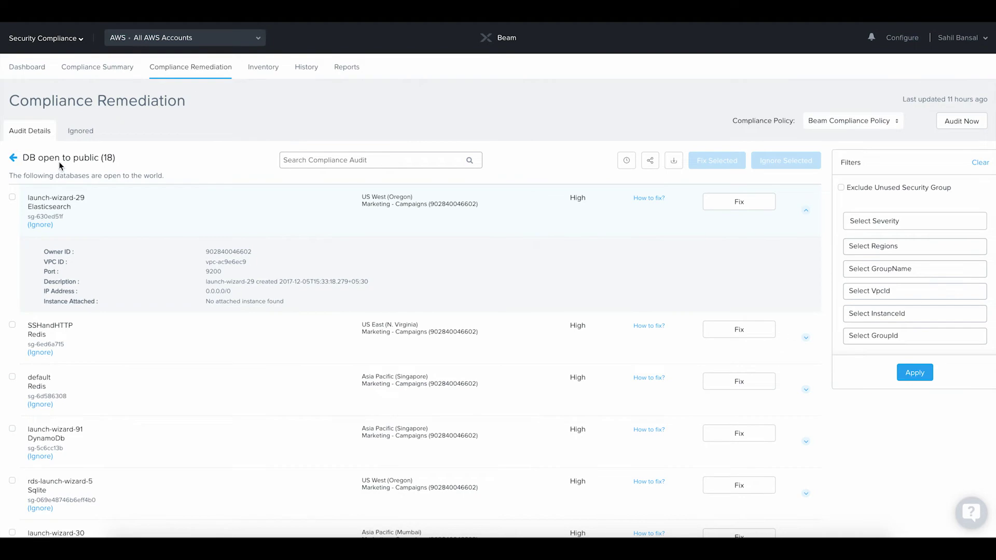
click(13, 158)
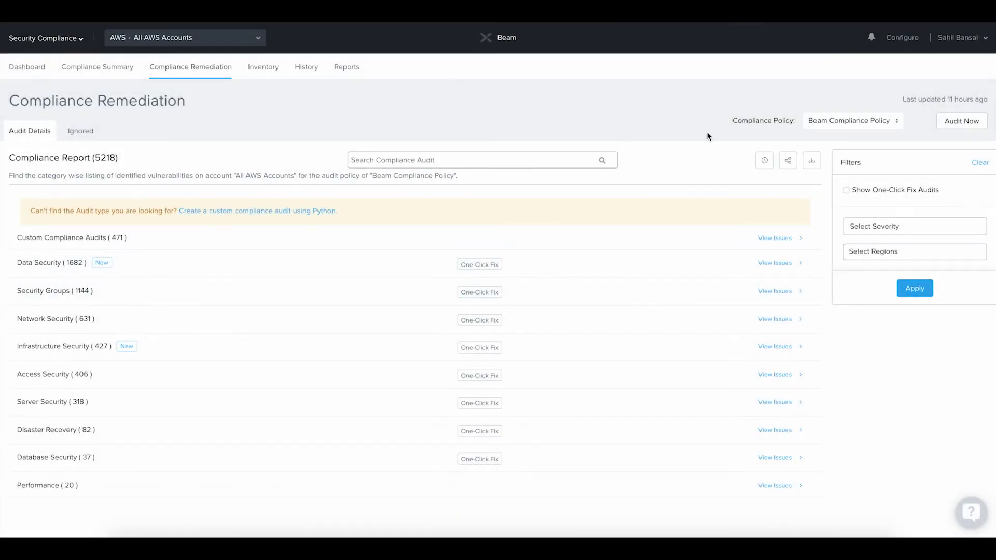
click(892, 38)
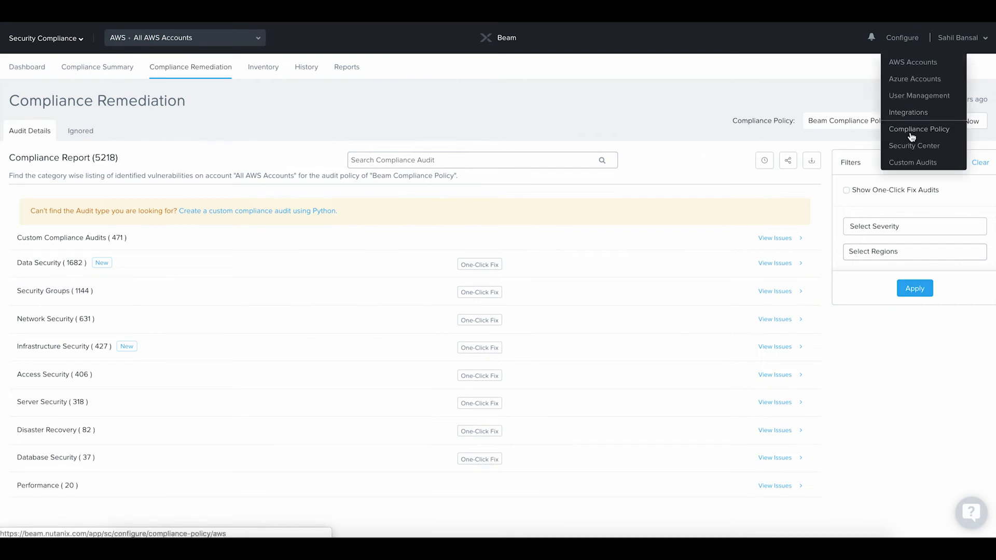
Preview the Create Custom Audit form under Custom Audits, cancel it, and return to the dashboard
click(913, 163)
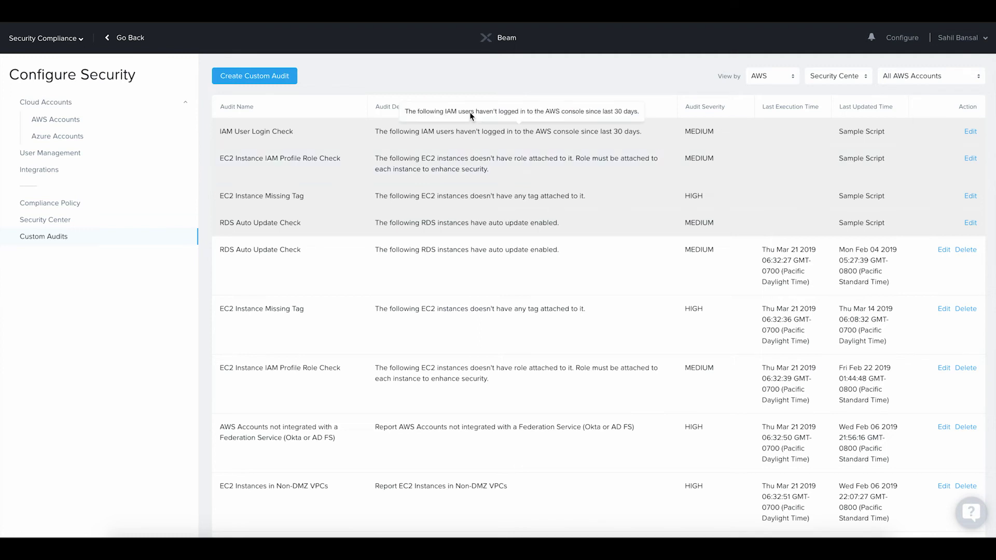
click(259, 79)
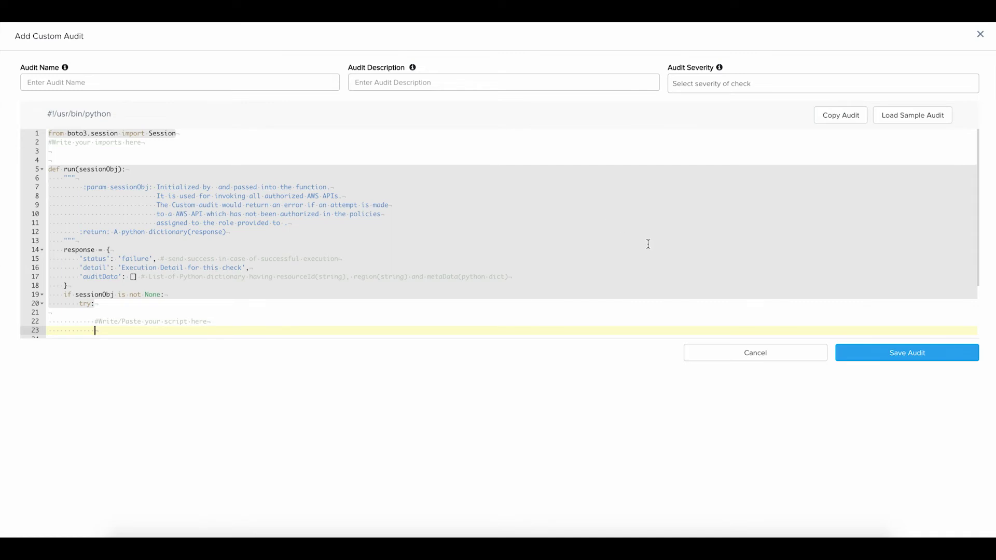
click(763, 359)
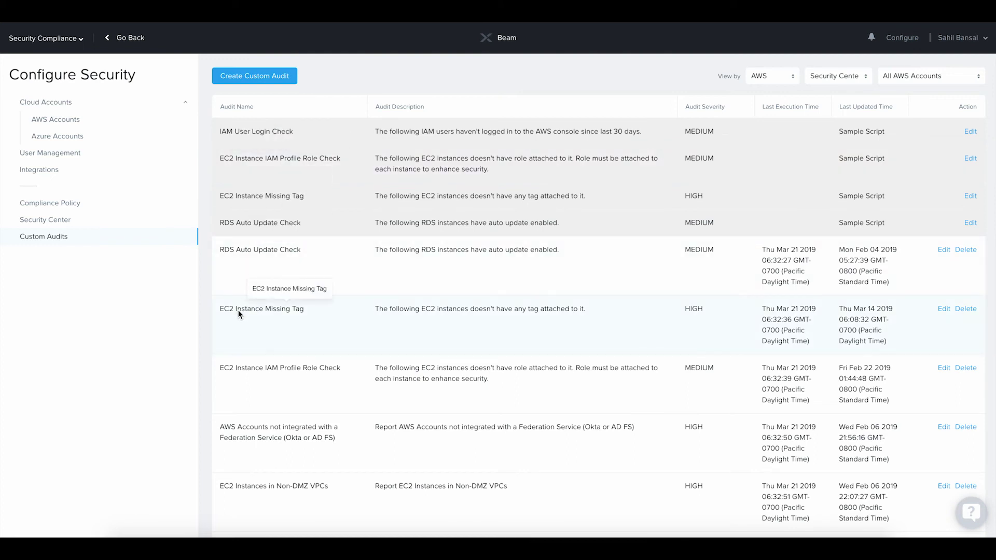
click(114, 39)
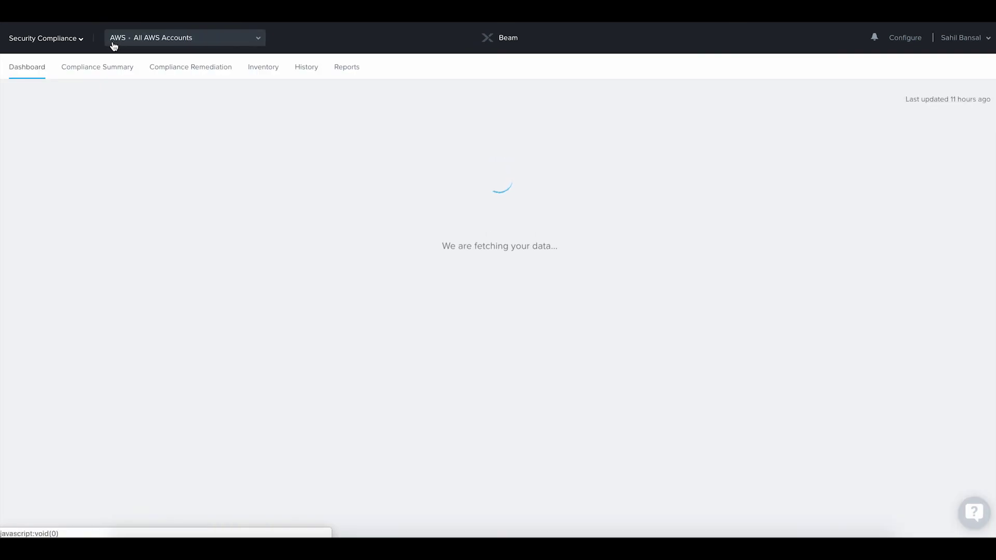
Browse the Detailed Compliance Report runs and their scheduling option, then return to the Compliance Summary
click(347, 68)
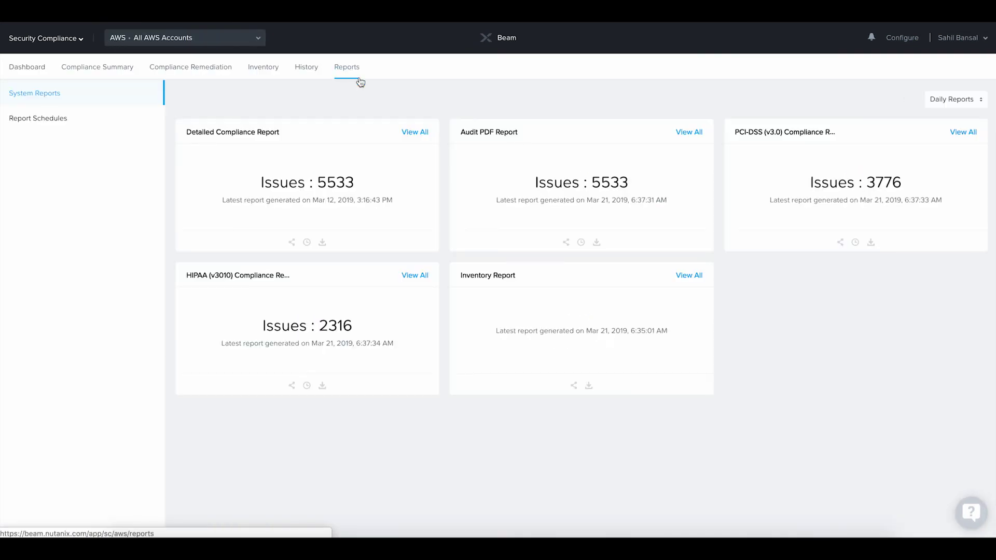
click(414, 133)
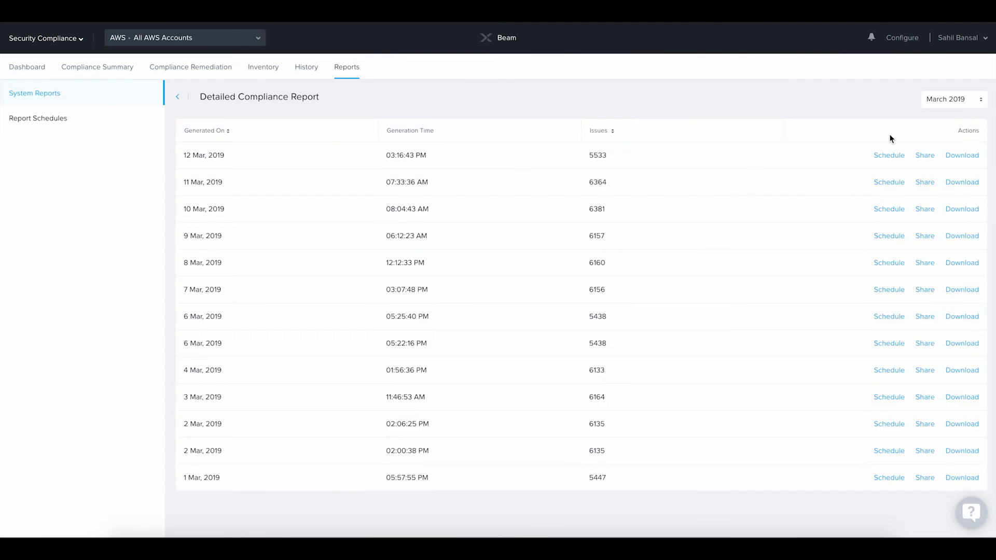
click(898, 160)
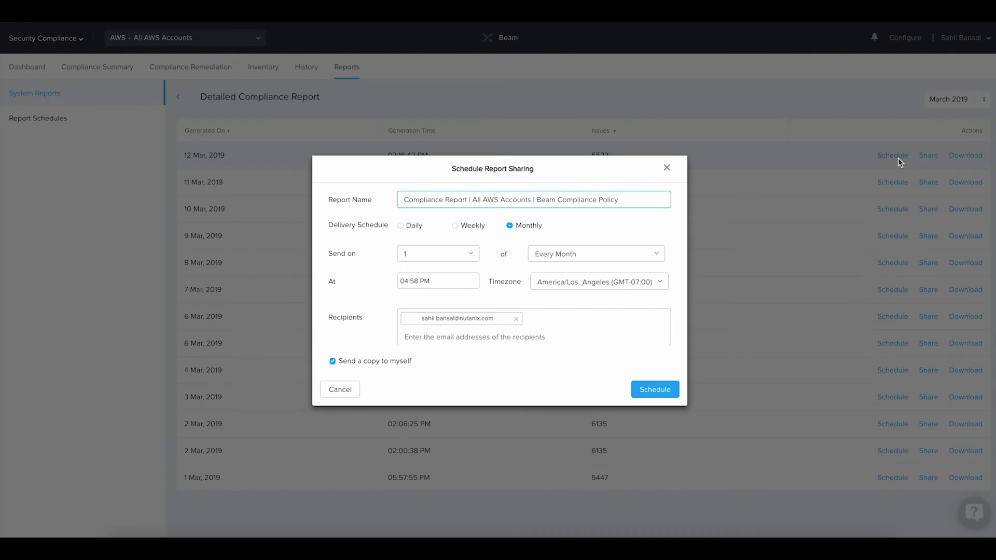
click(78, 67)
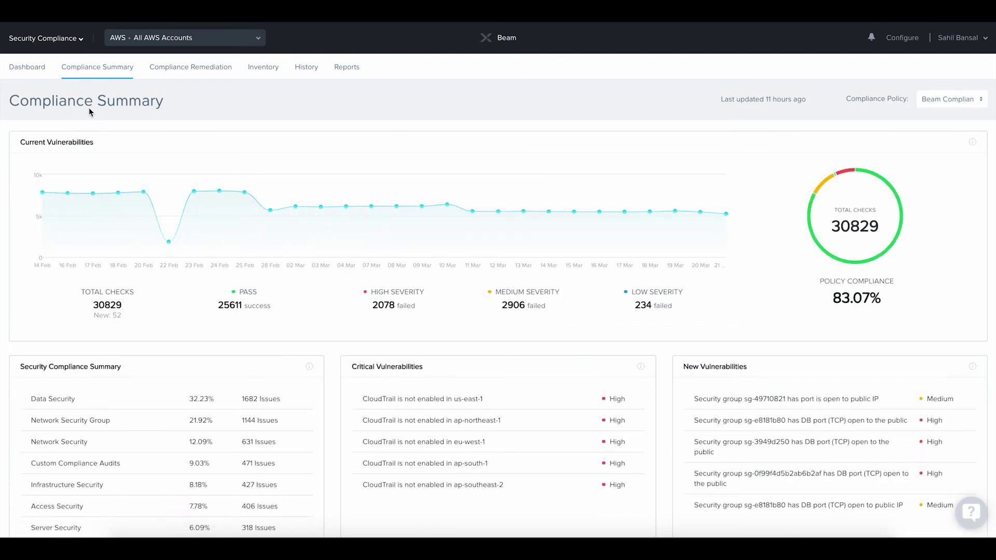
scroll(88, 110, down, 1)
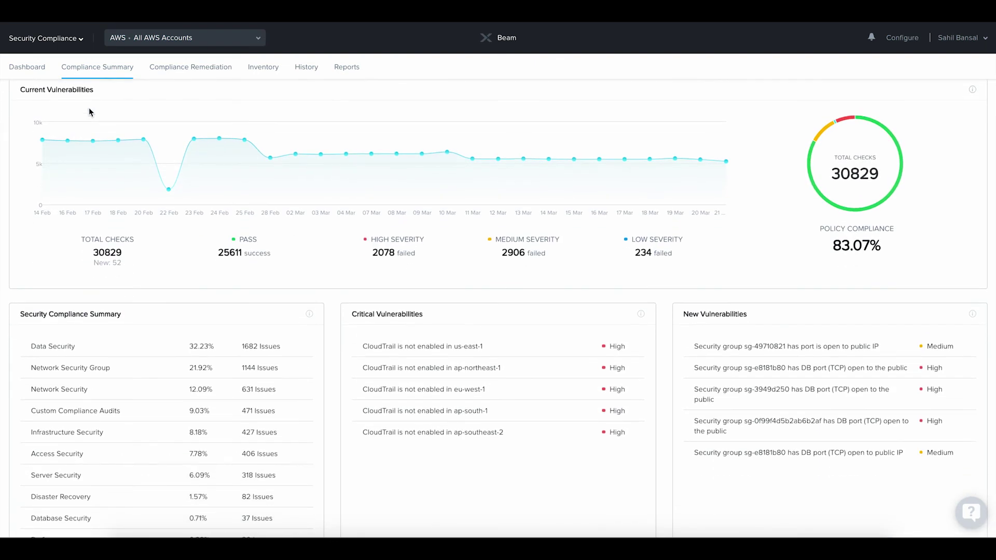